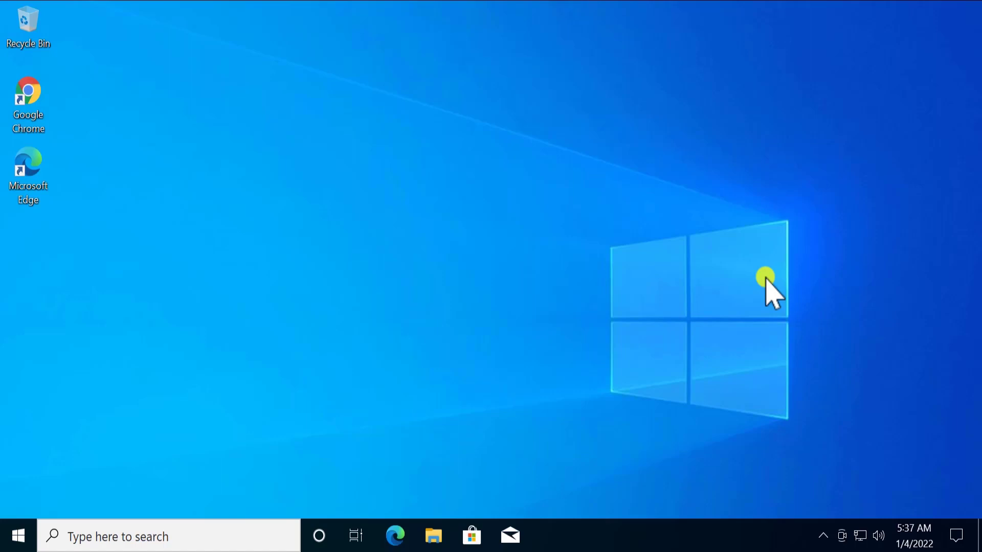
# Mute and unmute the speakers at 67% volume, then bring up the speaker sound options menu.
pyautogui.click(878, 536)
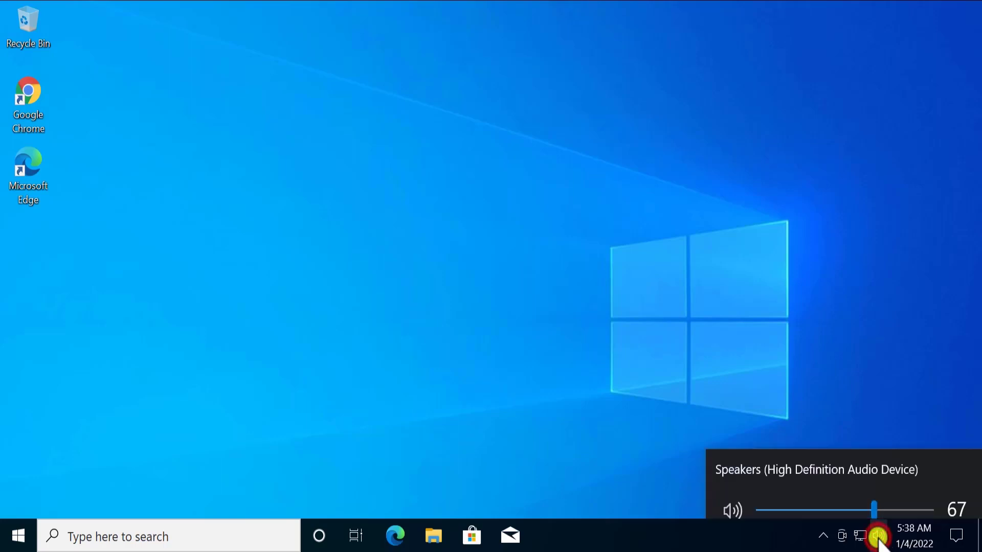
pyautogui.click(734, 498)
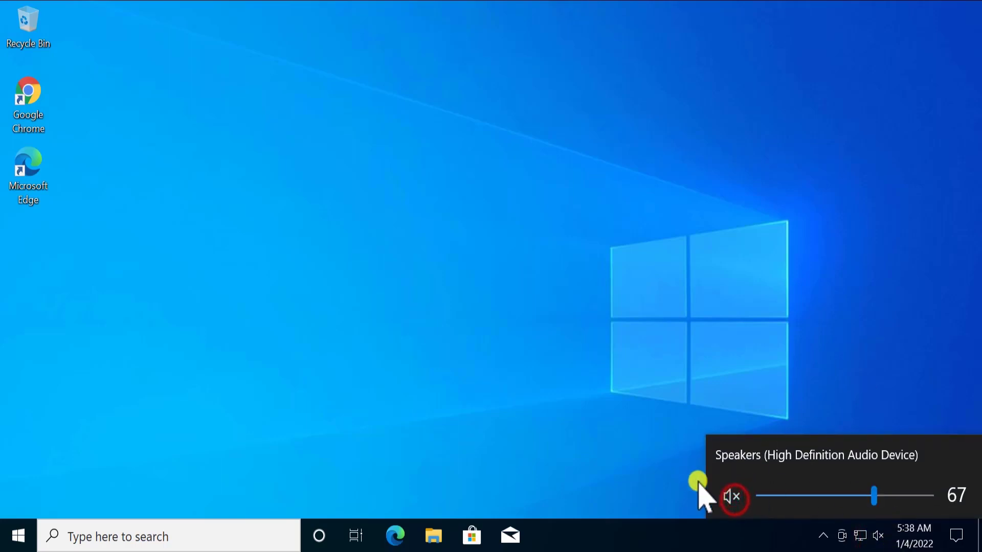
pyautogui.click(734, 496)
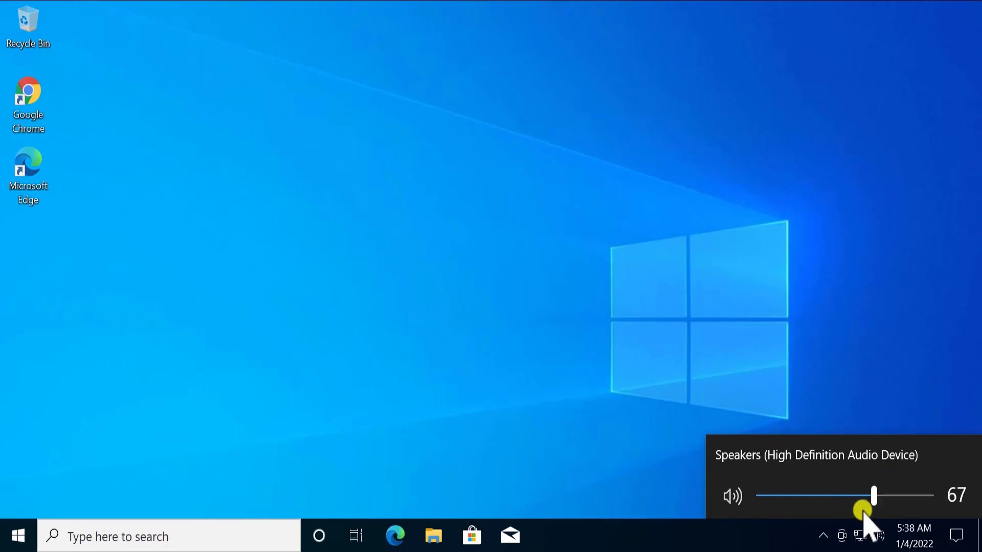
pyautogui.rightClick(880, 536)
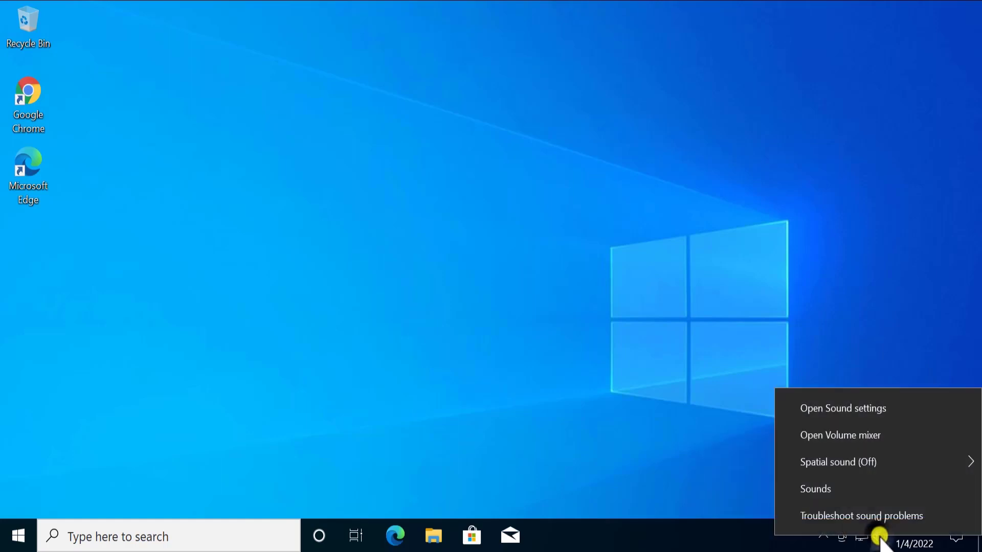
# Open Sound settings on the Playback tab and confirm disabled and disconnected devices are shown.
pyautogui.click(873, 490)
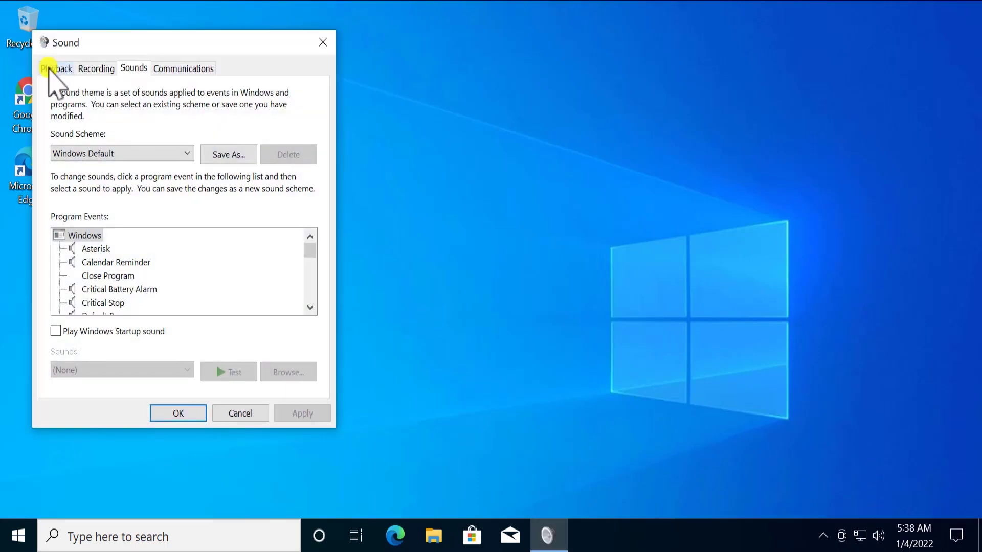
pyautogui.click(48, 68)
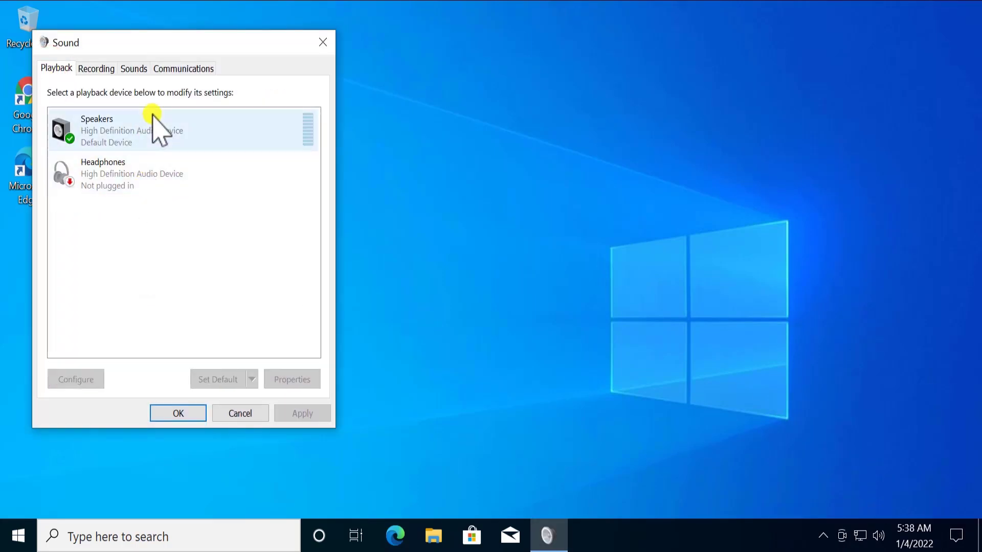
pyautogui.rightClick(172, 216)
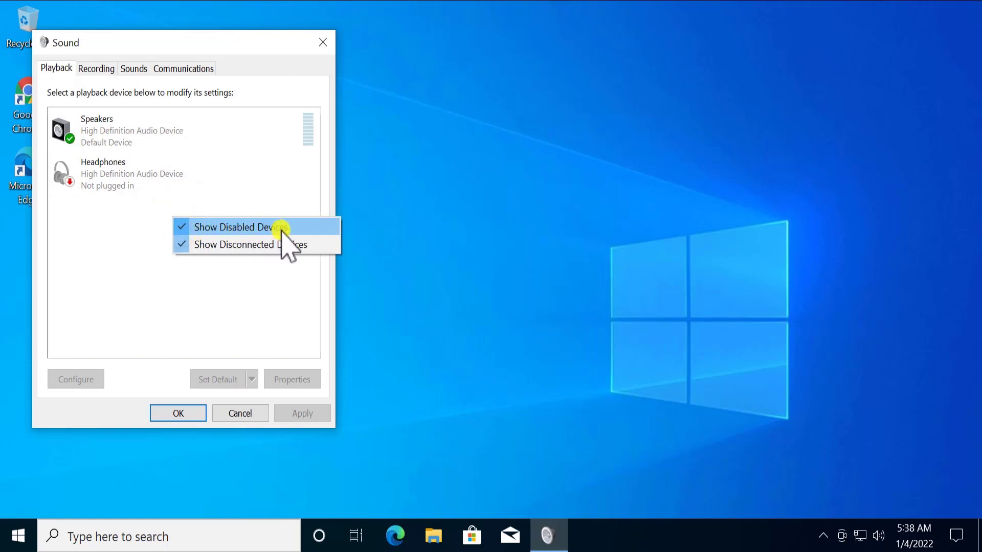
pyautogui.click(111, 274)
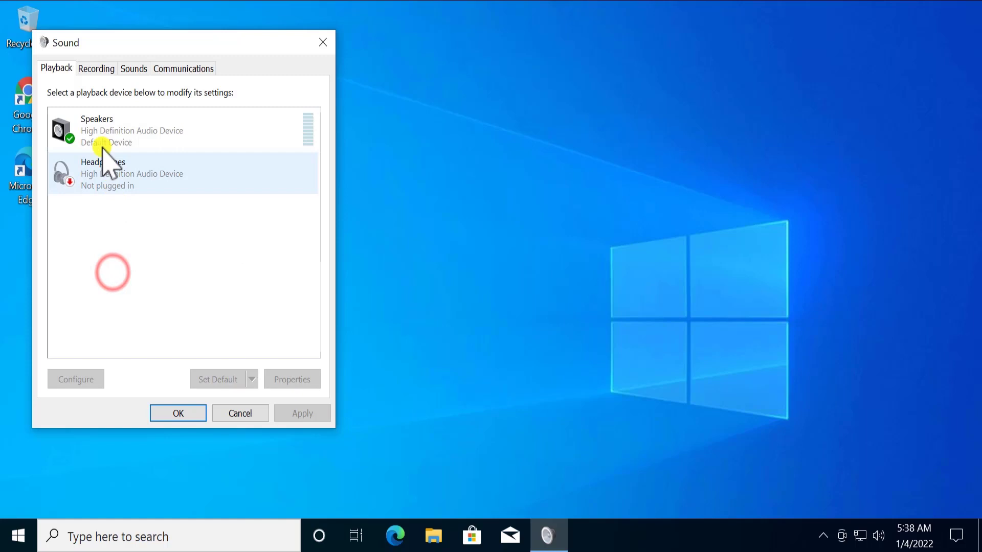
# Inspect the context menus of the Speakers (default) and the unplugged Headphones.
pyautogui.click(161, 136)
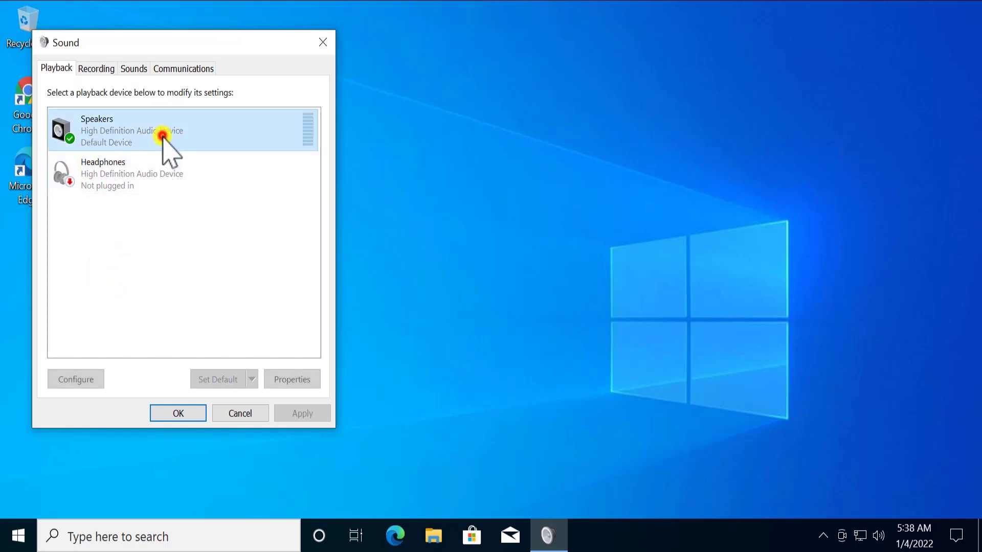
pyautogui.rightClick(162, 136)
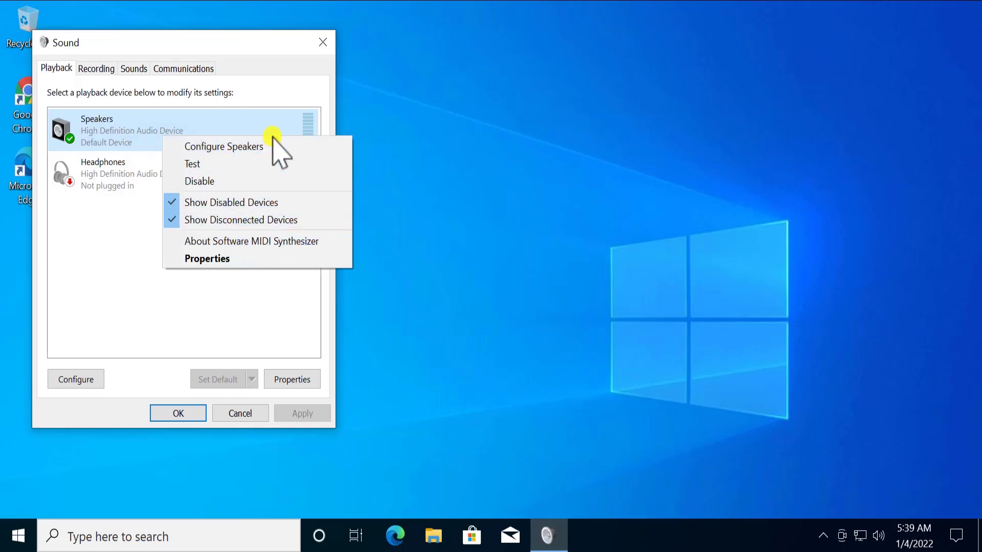
pyautogui.click(117, 182)
pyautogui.rightClick(114, 177)
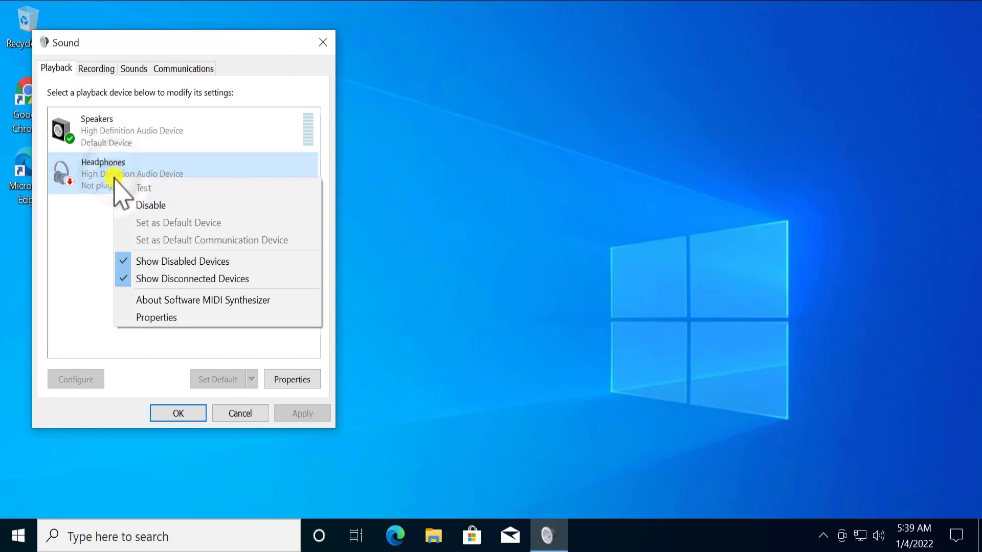
pyautogui.click(94, 236)
pyautogui.rightClick(142, 132)
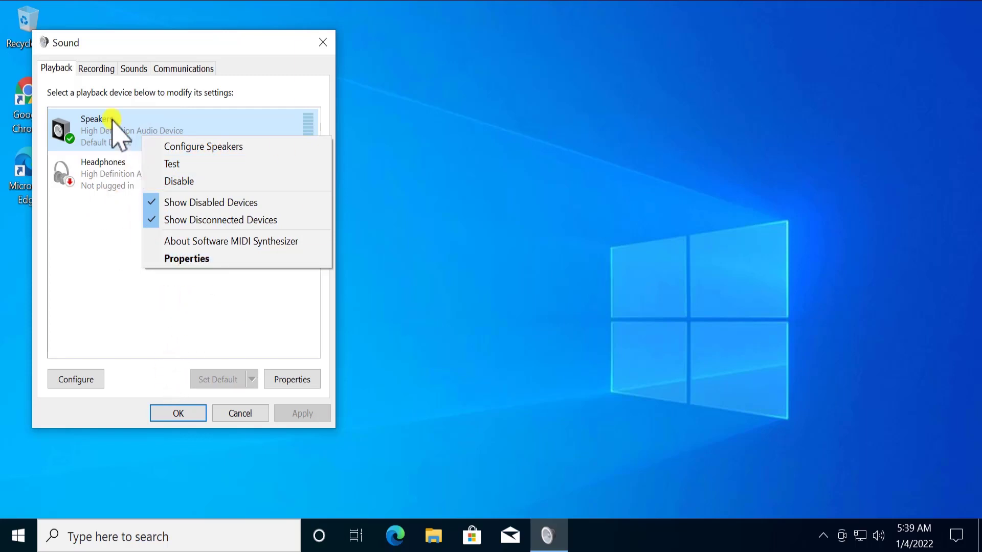
# Review the Speakers' Levels, Enhancements, Advanced and Spatial sound tabs, cancel, then launch Speaker Setup.
pyautogui.click(202, 259)
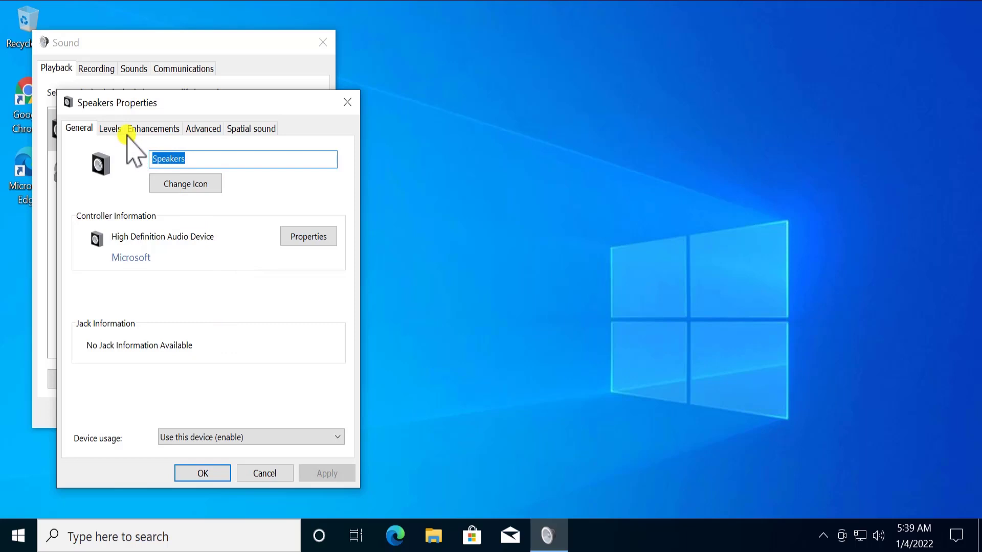
pyautogui.click(113, 129)
pyautogui.click(141, 129)
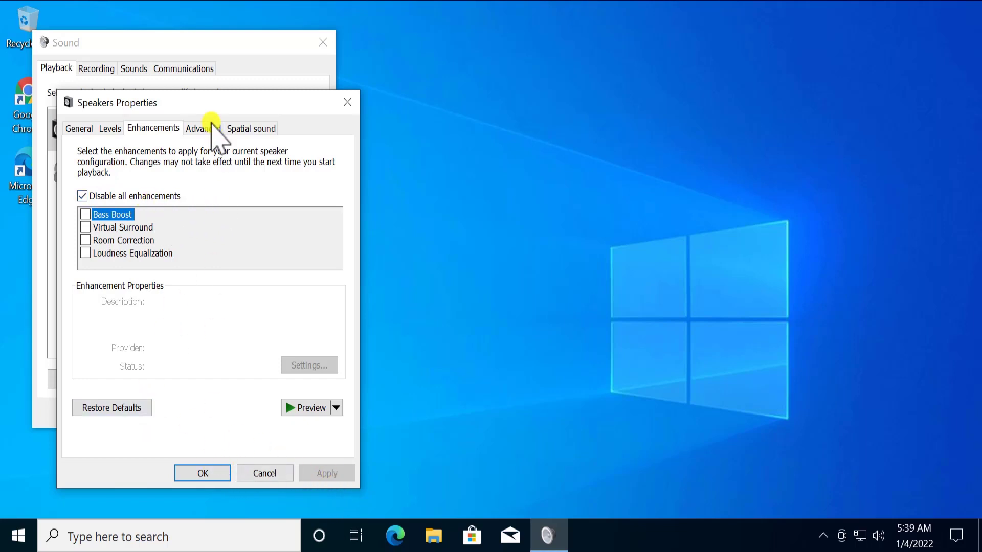
pyautogui.click(204, 129)
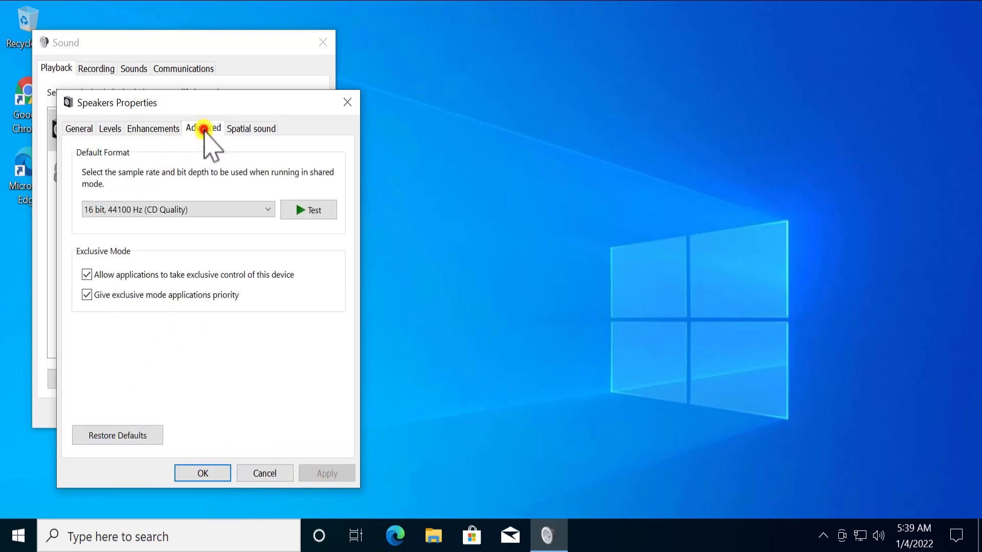
pyautogui.click(255, 130)
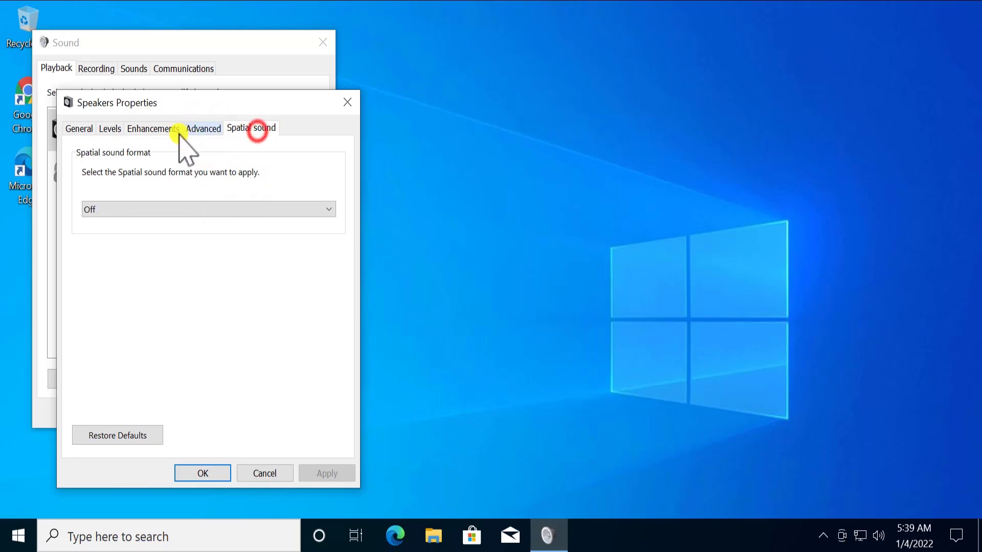
pyautogui.click(85, 129)
pyautogui.click(265, 472)
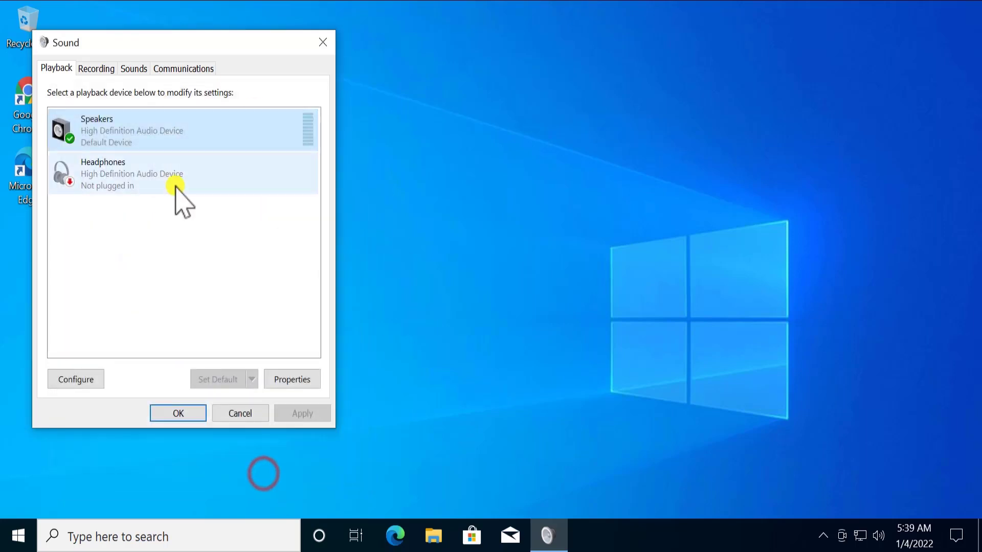
pyautogui.click(55, 381)
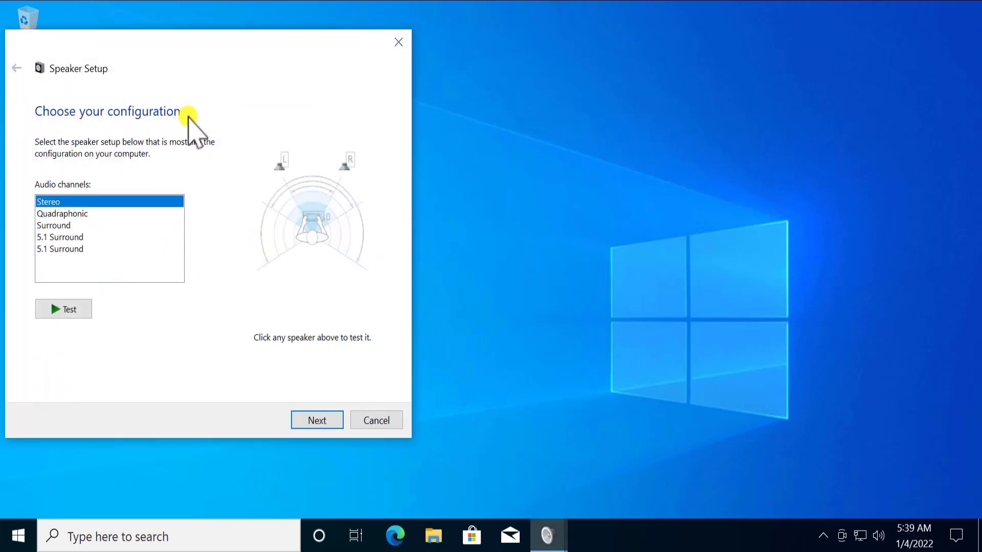
# Cancel Speaker Setup and close the Sound dialog without changing anything.
pyautogui.click(376, 421)
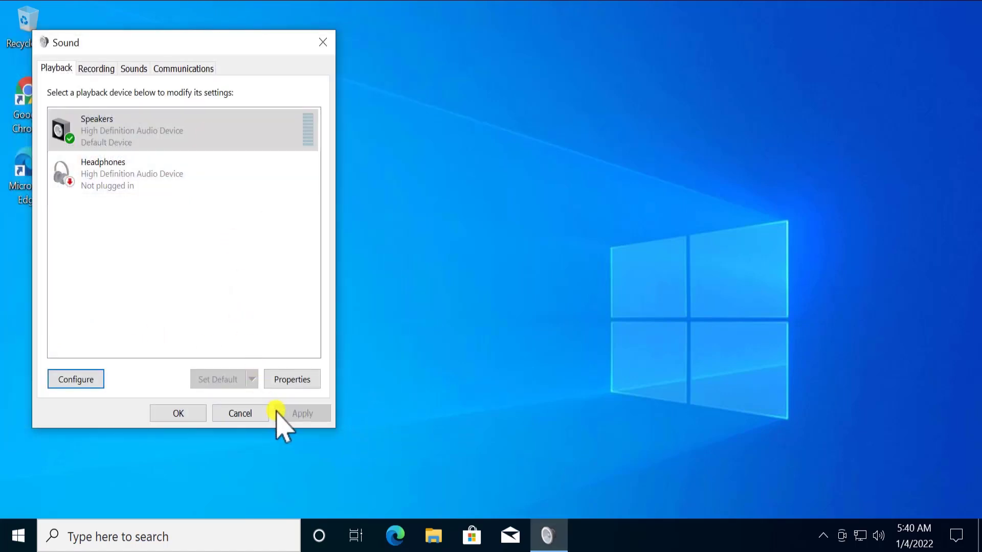
pyautogui.click(240, 414)
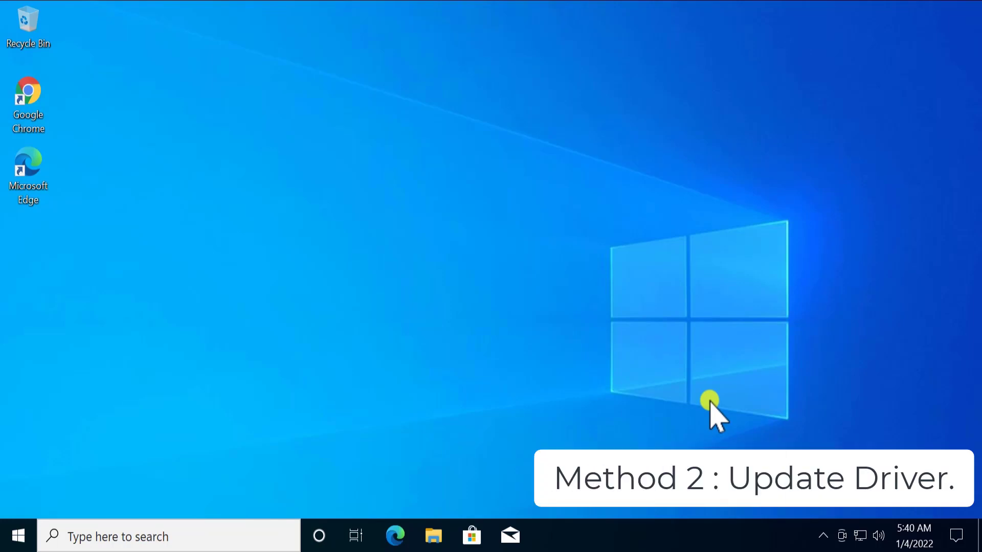
# In Device Manager, expand Sound, video and game controllers and start Update driver for High Definition Audio Device.
pyautogui.rightClick(17, 539)
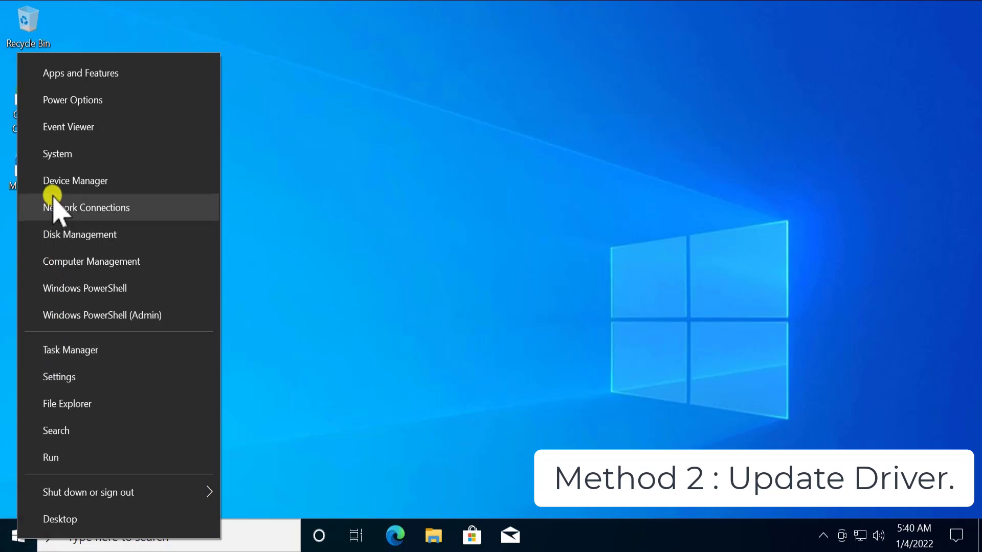
pyautogui.click(177, 185)
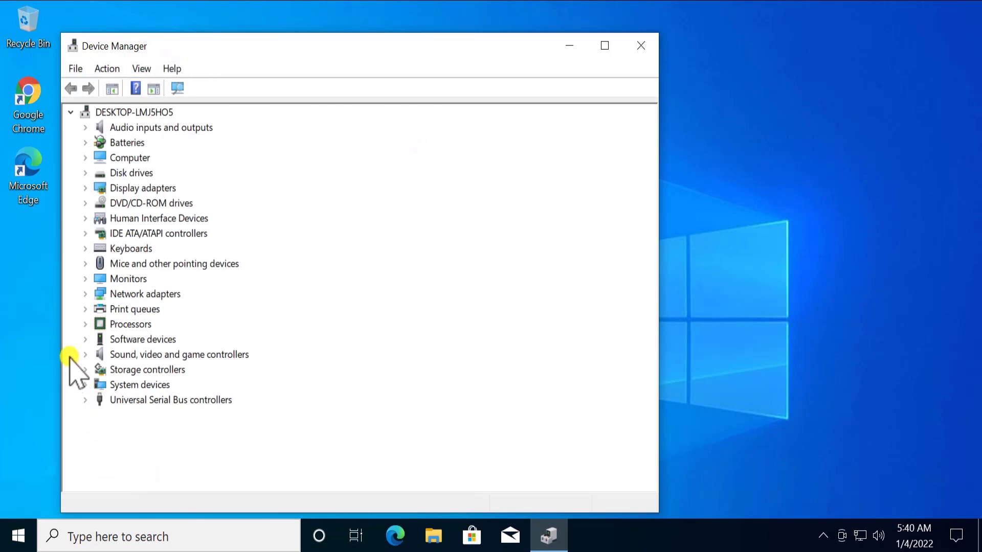
pyautogui.click(198, 355)
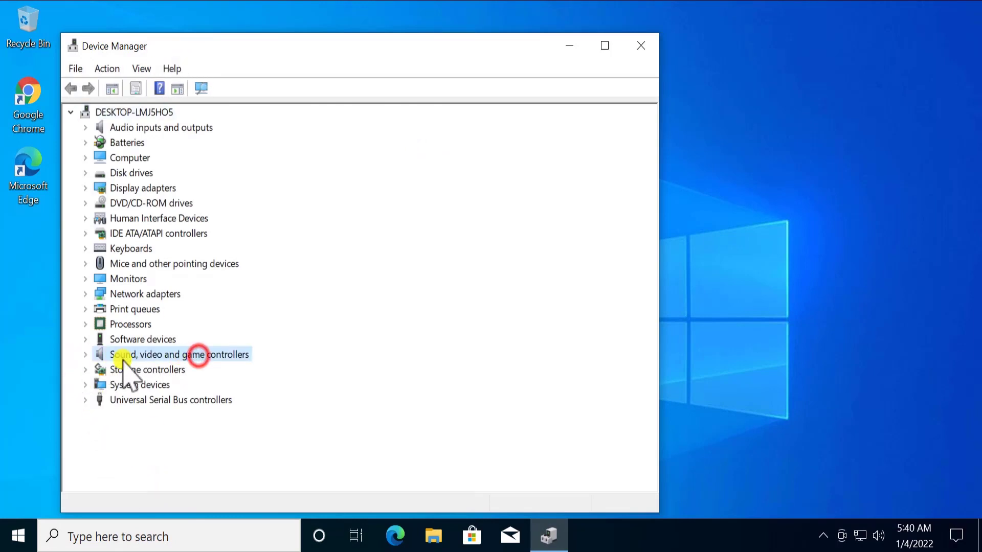
pyautogui.doubleClick(239, 356)
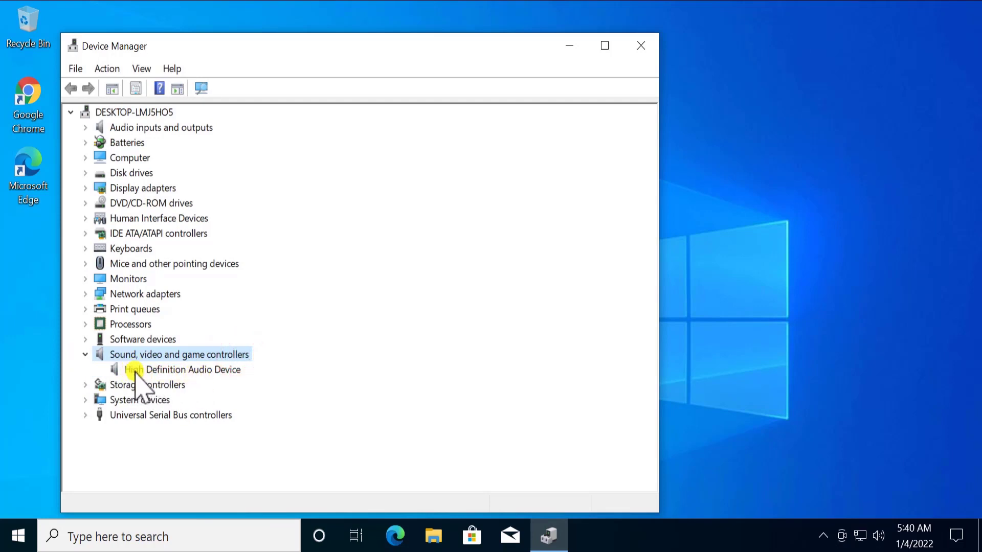
pyautogui.click(228, 369)
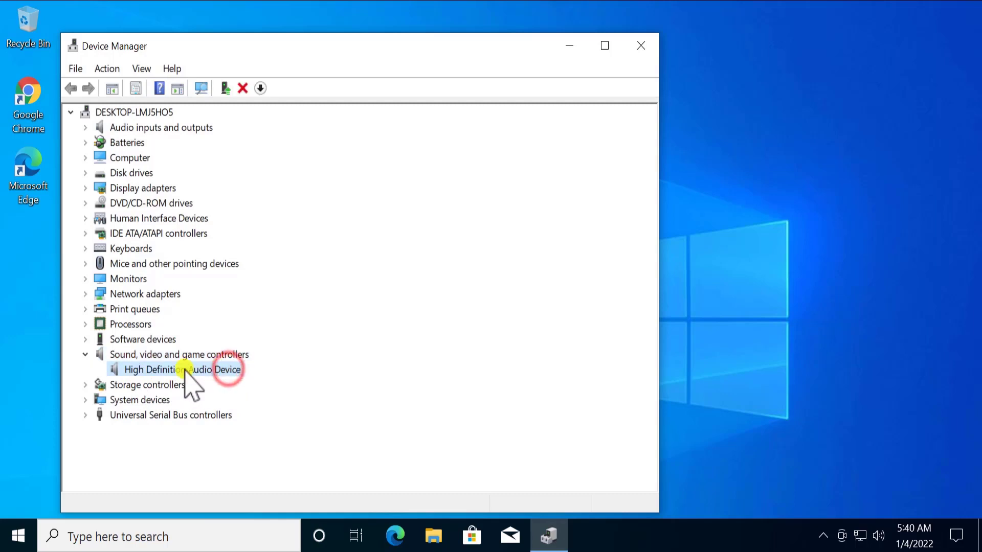
pyautogui.rightClick(215, 369)
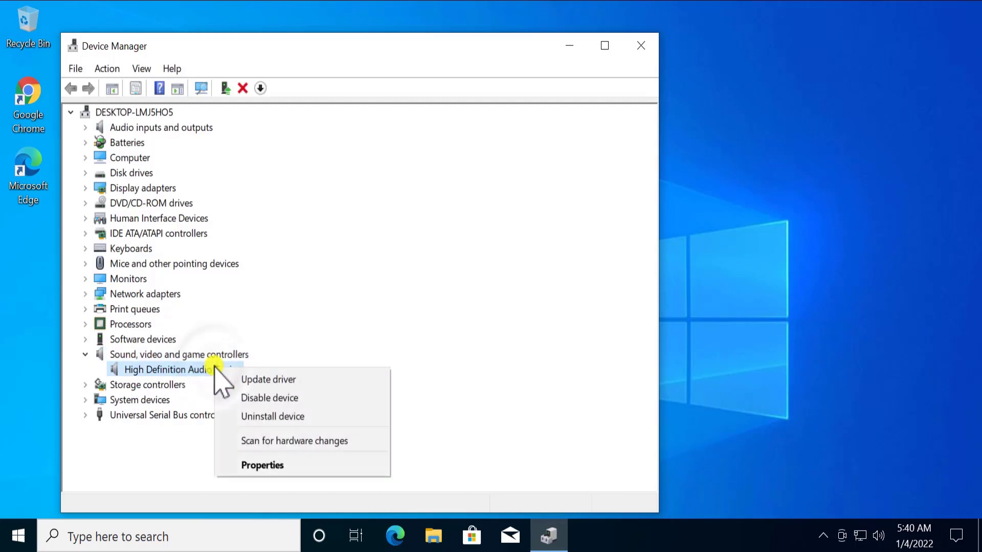
pyautogui.click(307, 379)
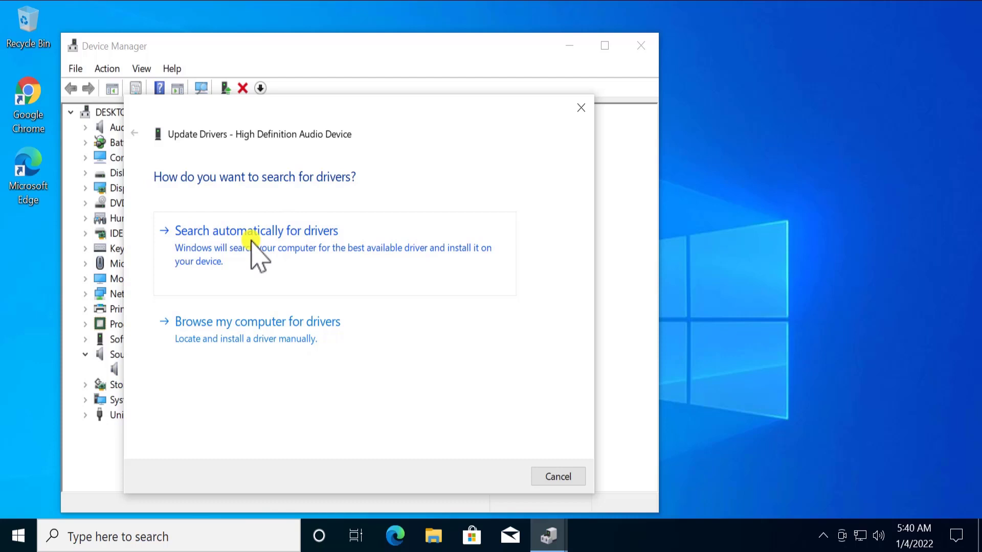
# Try the automatic driver search, then go back and browse this computer's available drivers list.
pyautogui.click(335, 238)
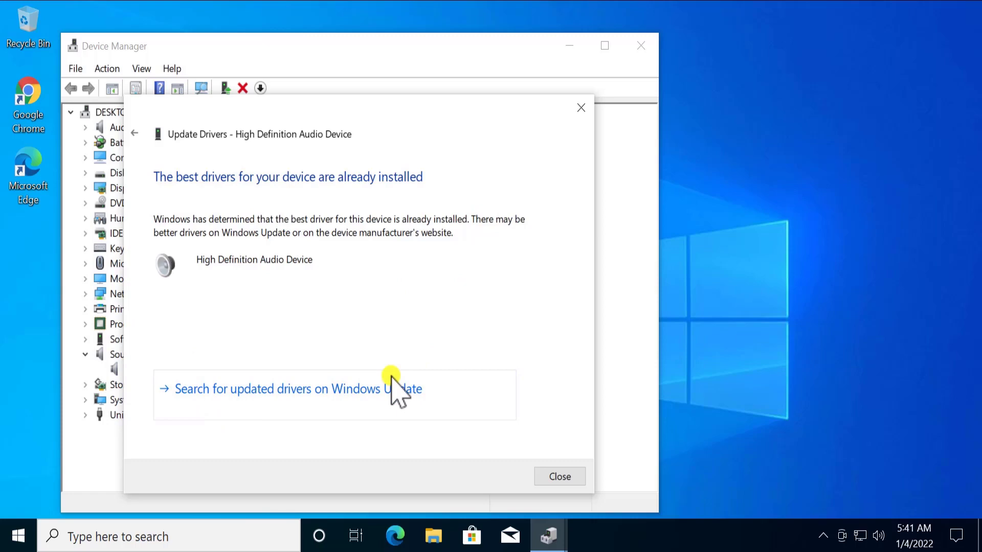
pyautogui.click(134, 133)
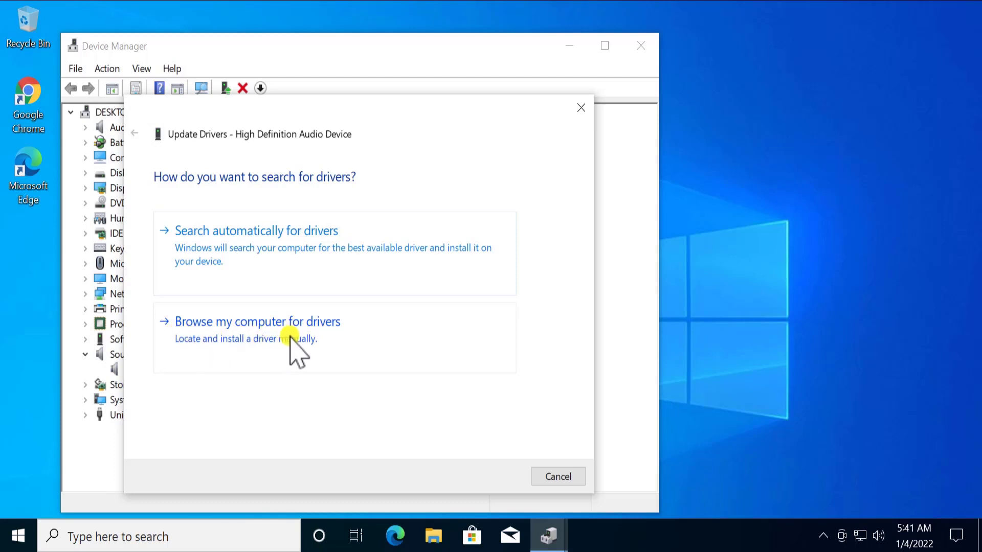
pyautogui.click(338, 330)
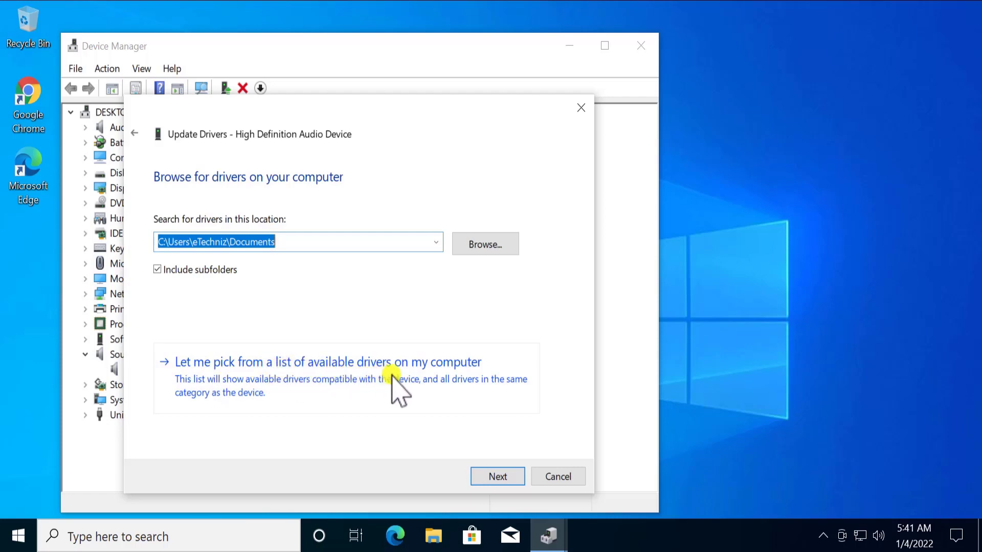
pyautogui.click(462, 381)
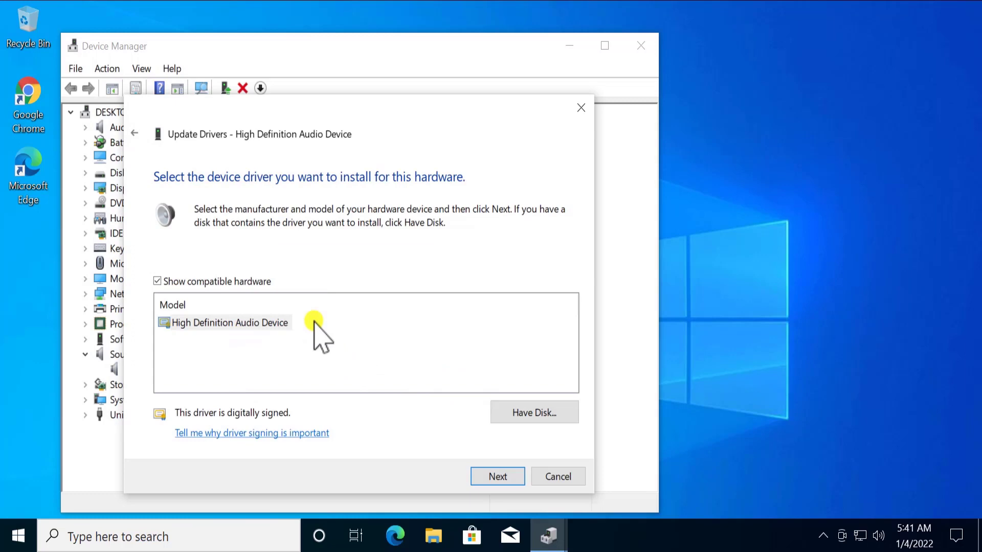
# Install the High Definition Audio Device driver despite the warning, then close the wizard and Device Manager.
pyautogui.click(498, 475)
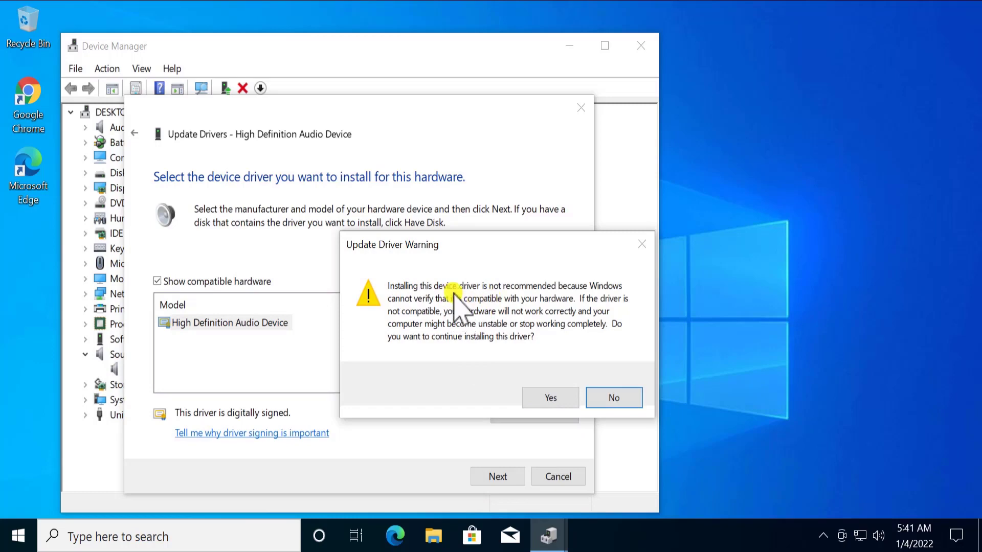
pyautogui.click(548, 401)
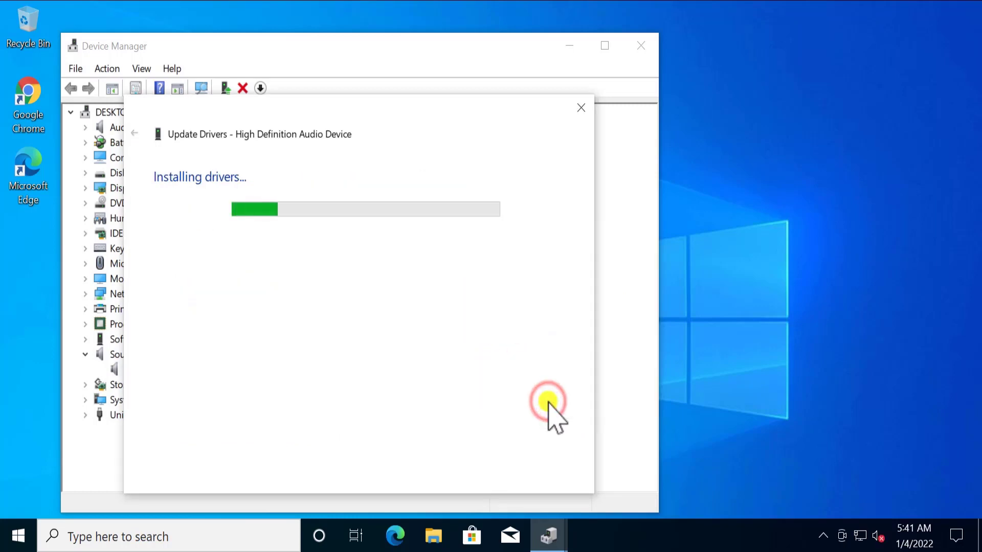
pyautogui.click(565, 470)
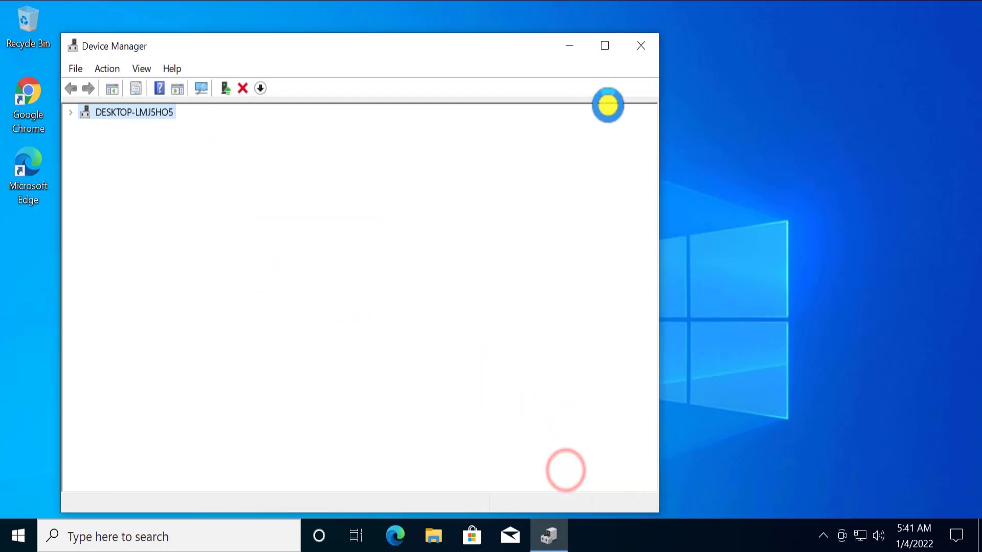
pyautogui.click(641, 46)
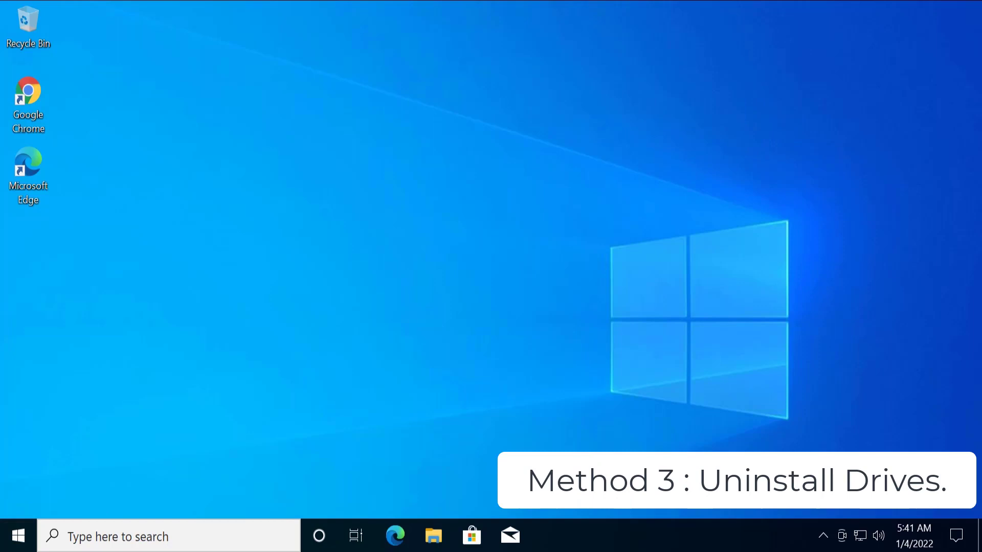
# Reopen Device Manager and select High Definition Audio Device under the expanded Sound, video and game controllers.
pyautogui.rightClick(21, 538)
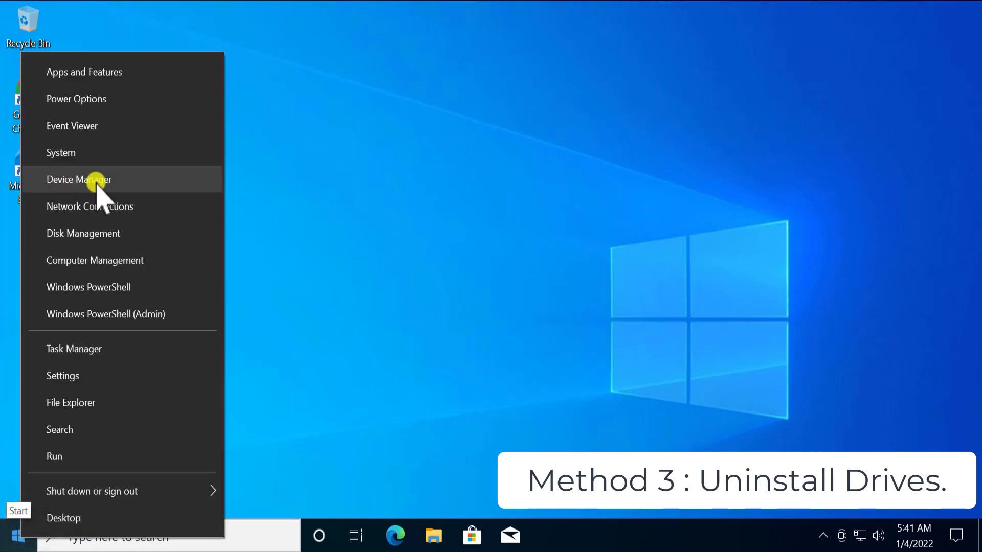
pyautogui.click(142, 184)
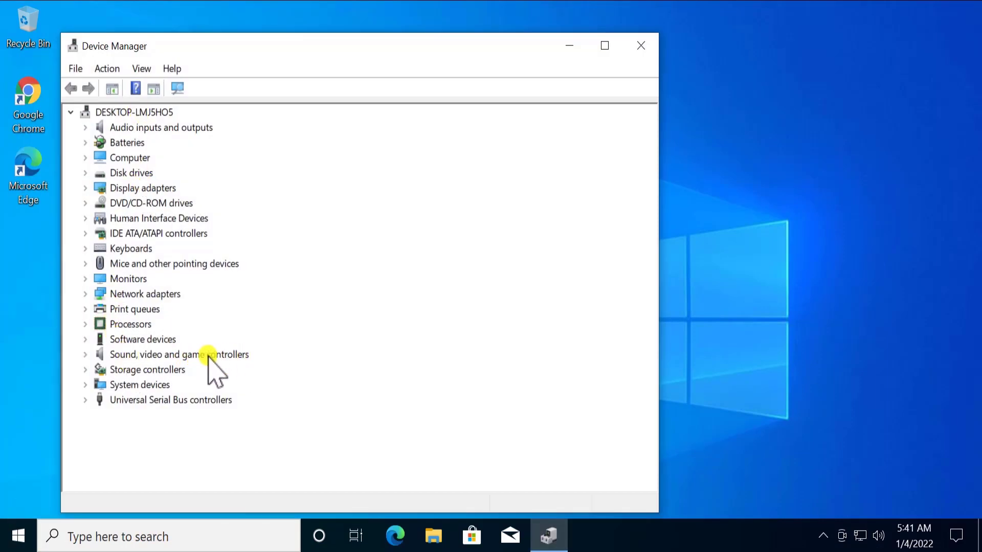
pyautogui.click(172, 354)
pyautogui.doubleClick(172, 354)
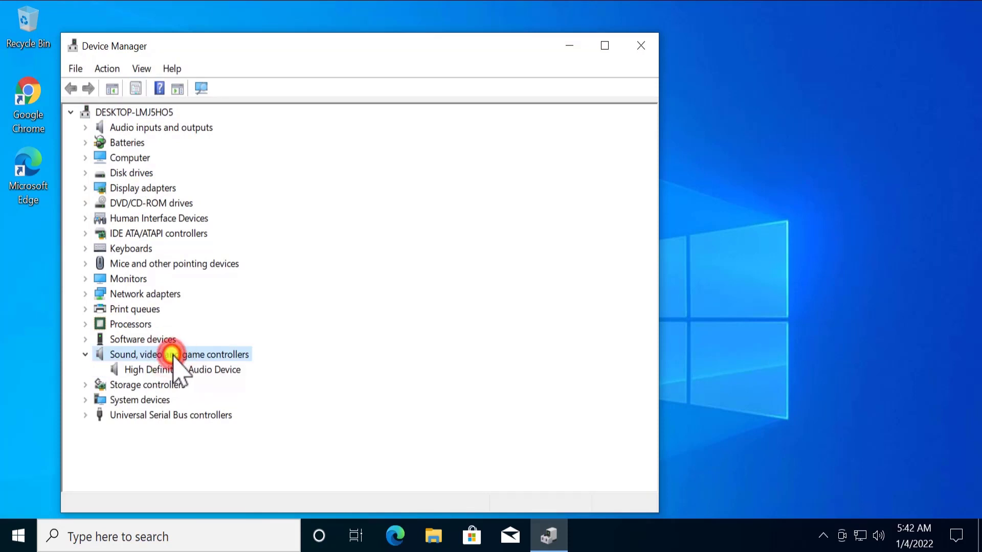
pyautogui.click(204, 370)
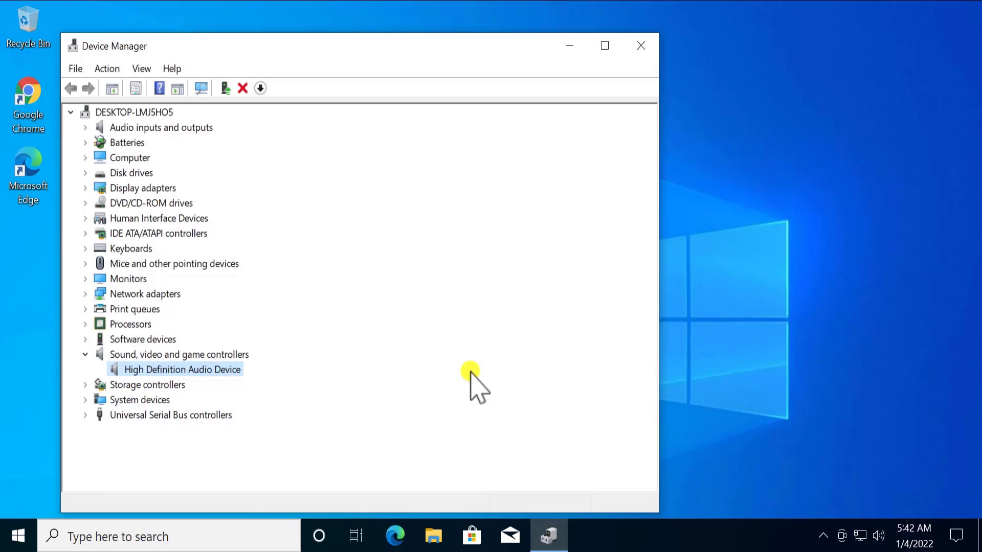
# Uninstall the High Definition Audio Device and scan for hardware changes to detect it again.
pyautogui.rightClick(229, 370)
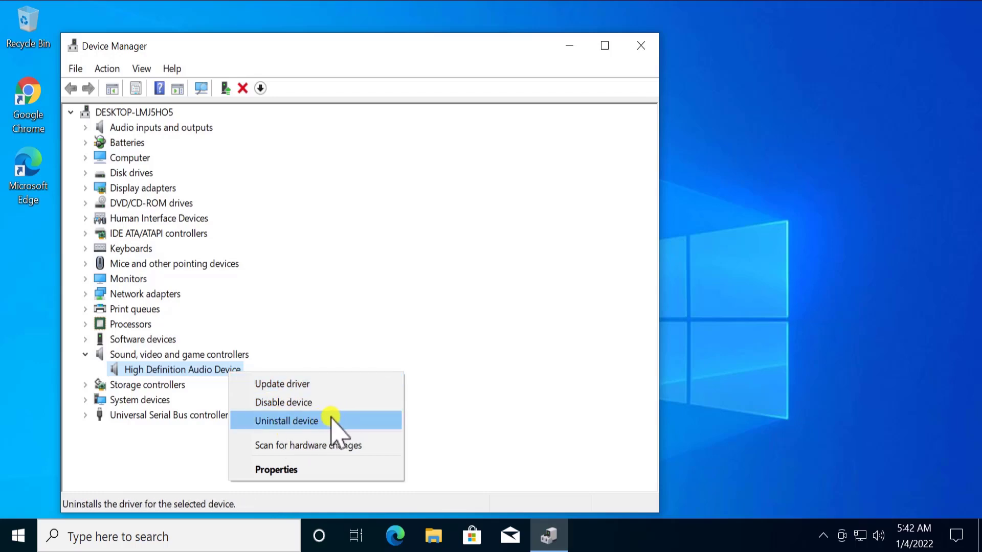
pyautogui.click(384, 286)
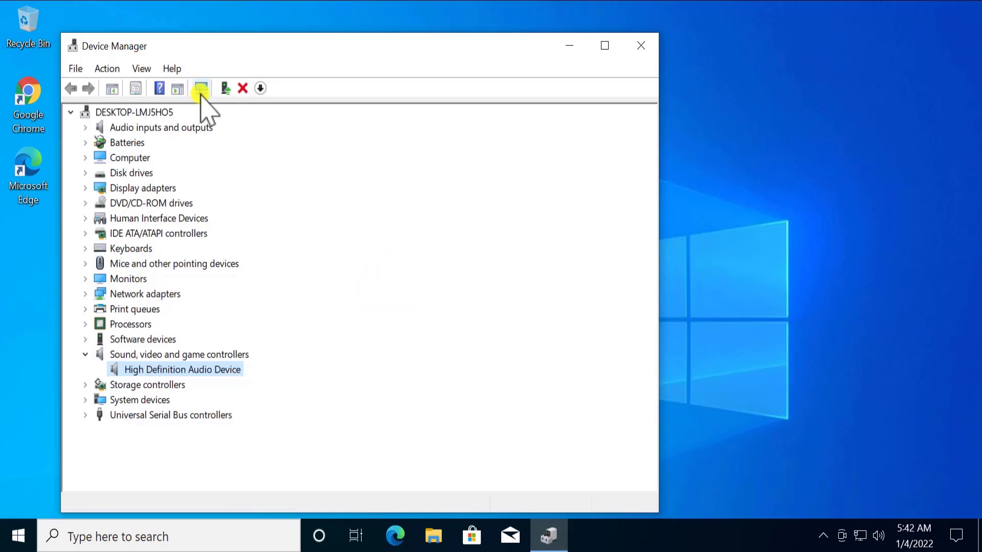
pyautogui.click(467, 225)
# Close Device Manager and show the Shut down and Restart choices from the Start menu.
pyautogui.click(641, 46)
pyautogui.click(18, 536)
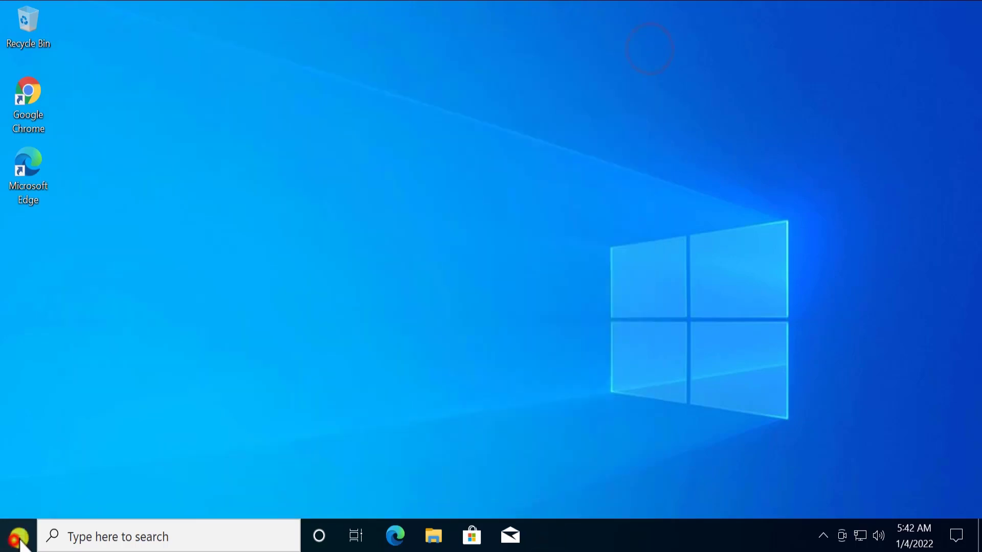
pyautogui.click(16, 503)
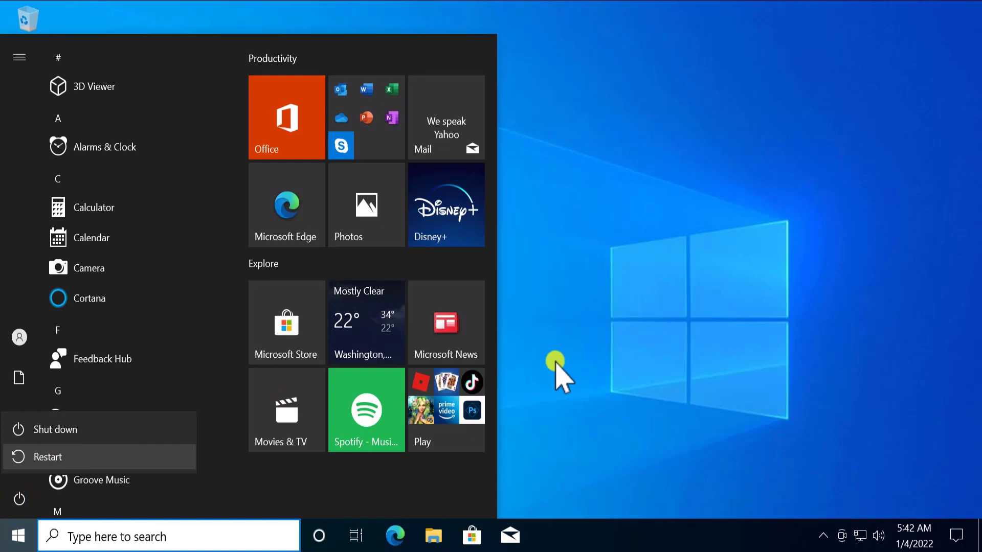